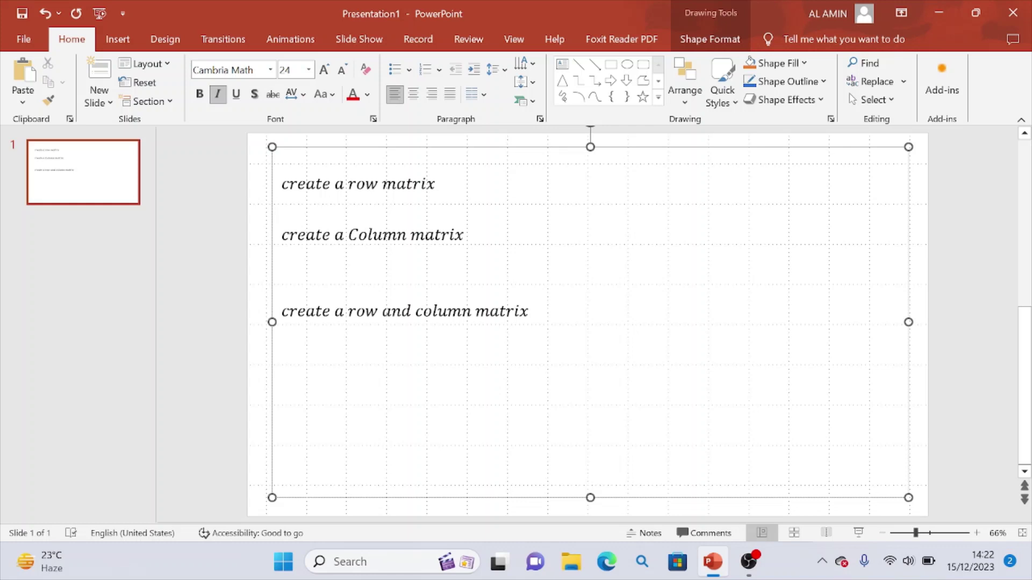
- Insert a new equation reading 'a =' followed by square brackets
{"action": "left_click", "coordinate": [115, 43]}
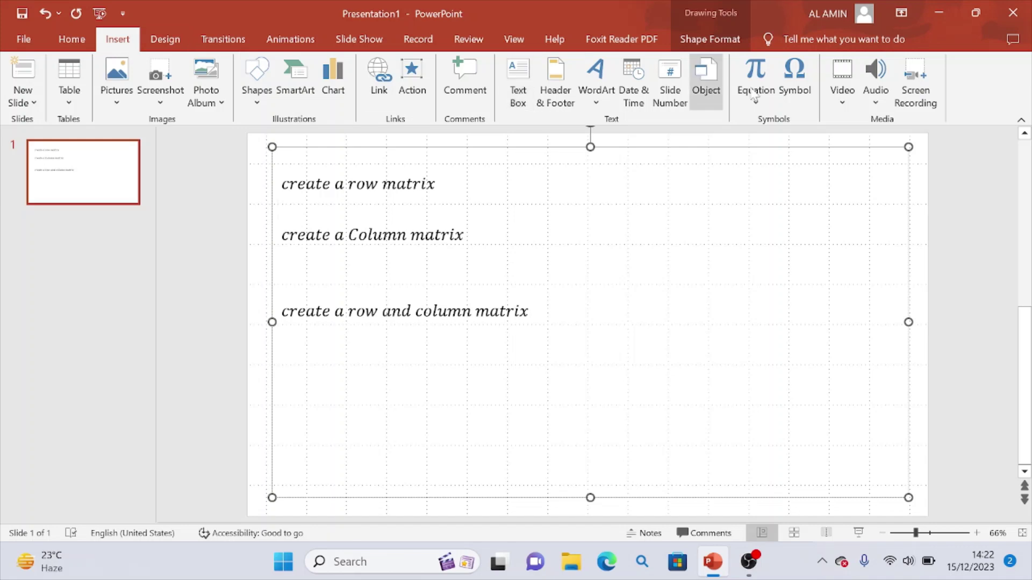
{"action": "left_click", "coordinate": [755, 75]}
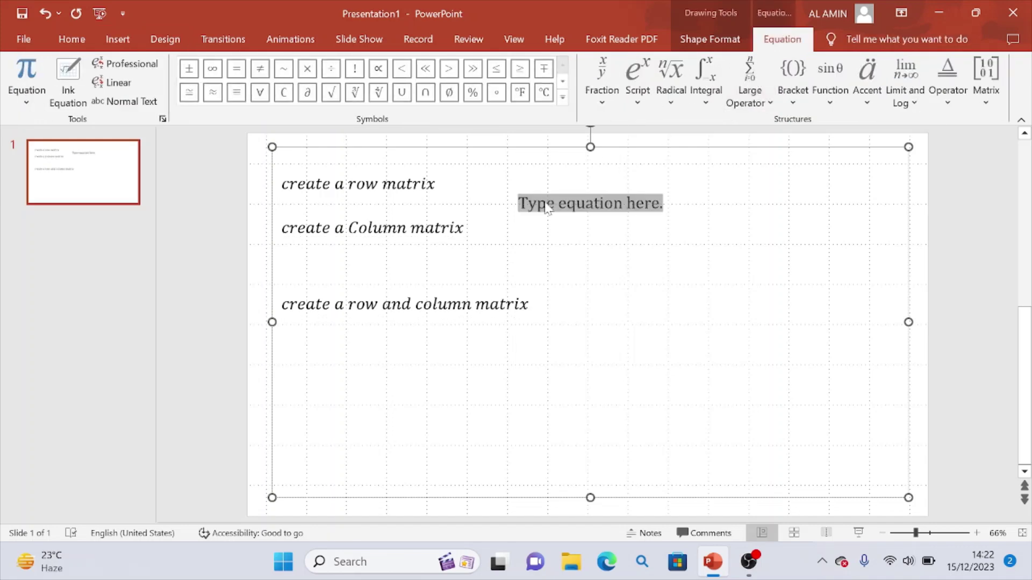
{"action": "type", "text": "a "}
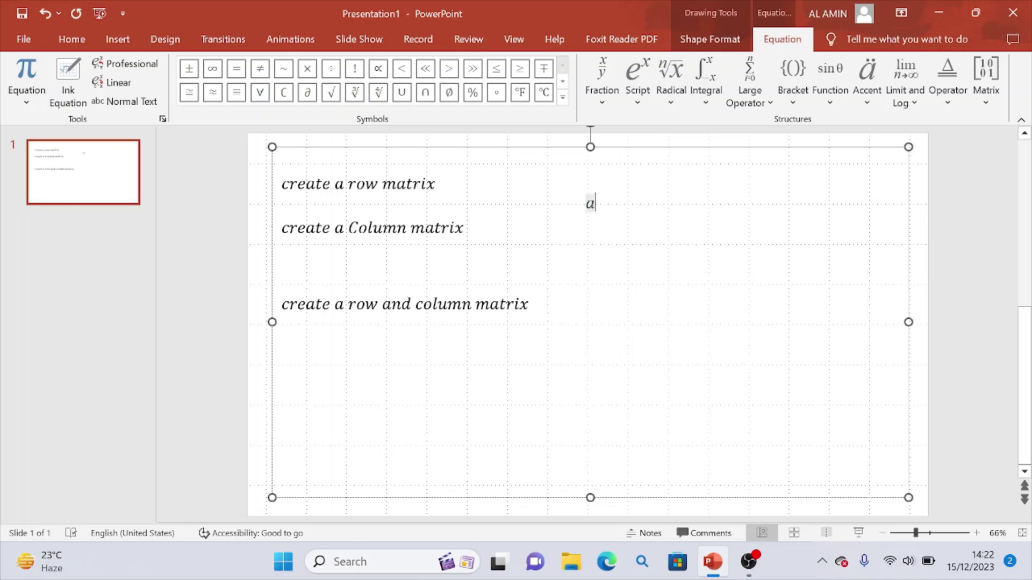
{"action": "type", "text": "="}
{"action": "left_click", "coordinate": [791, 86]}
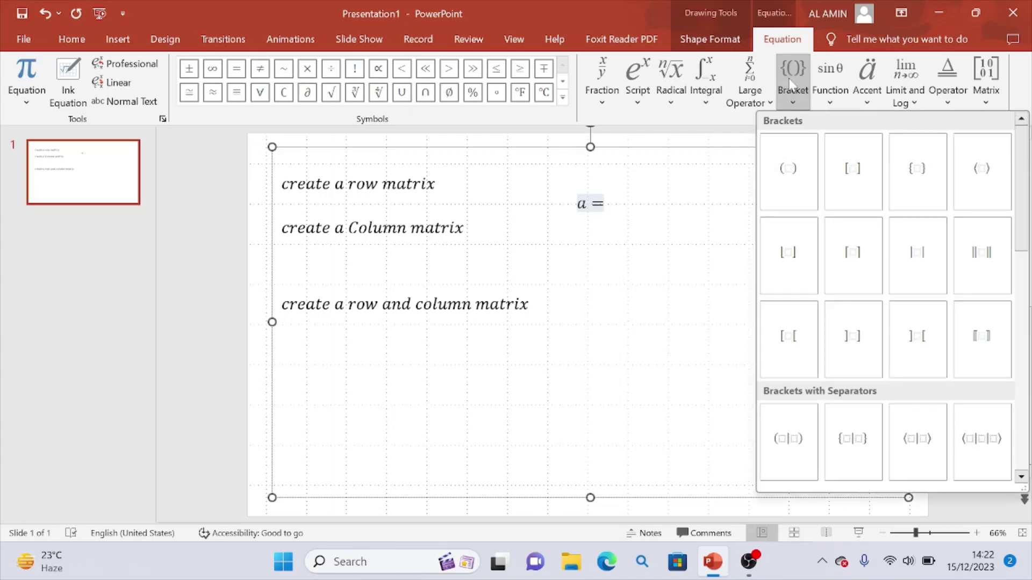
{"action": "left_click", "coordinate": [854, 178]}
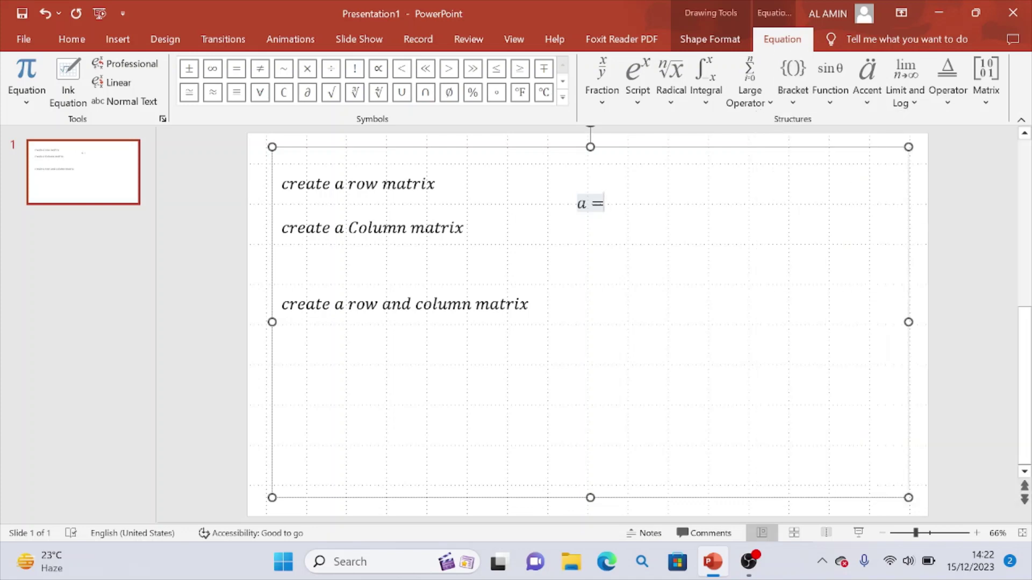
- Place an empty 1x2 matrix inside the square brackets
{"action": "left_click", "coordinate": [604, 203]}
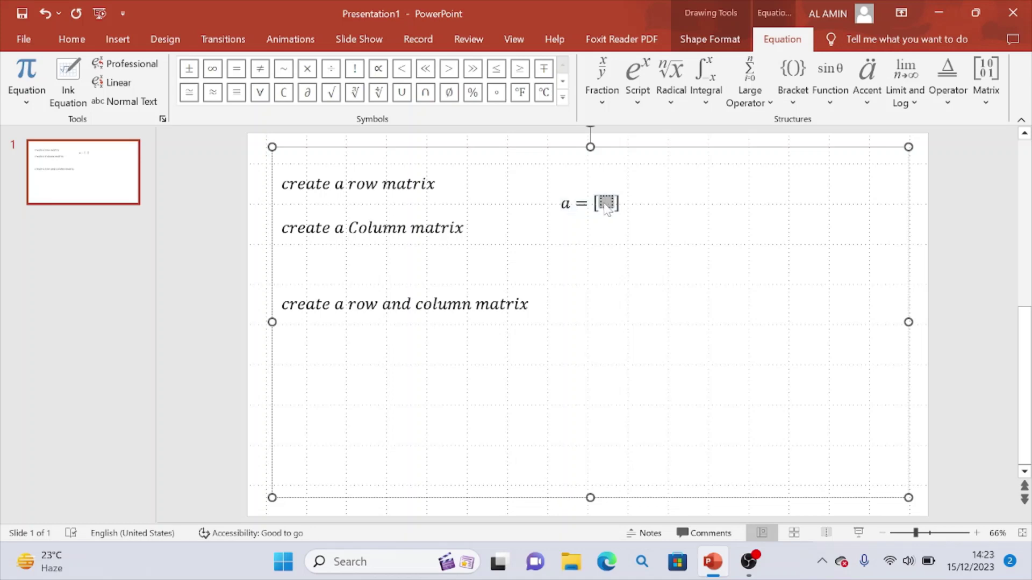
{"action": "left_click", "coordinate": [986, 72]}
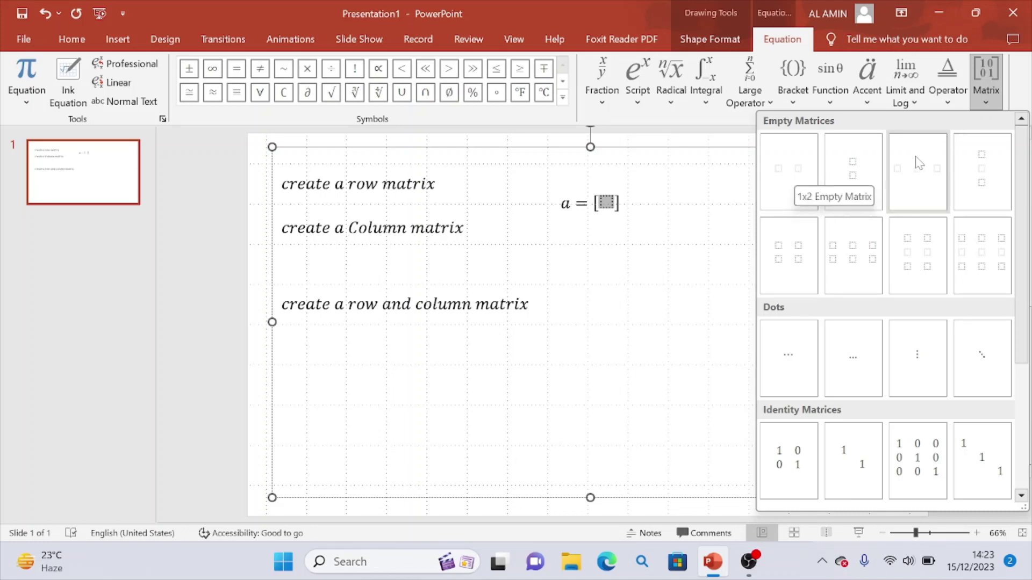
{"action": "left_click", "coordinate": [785, 178]}
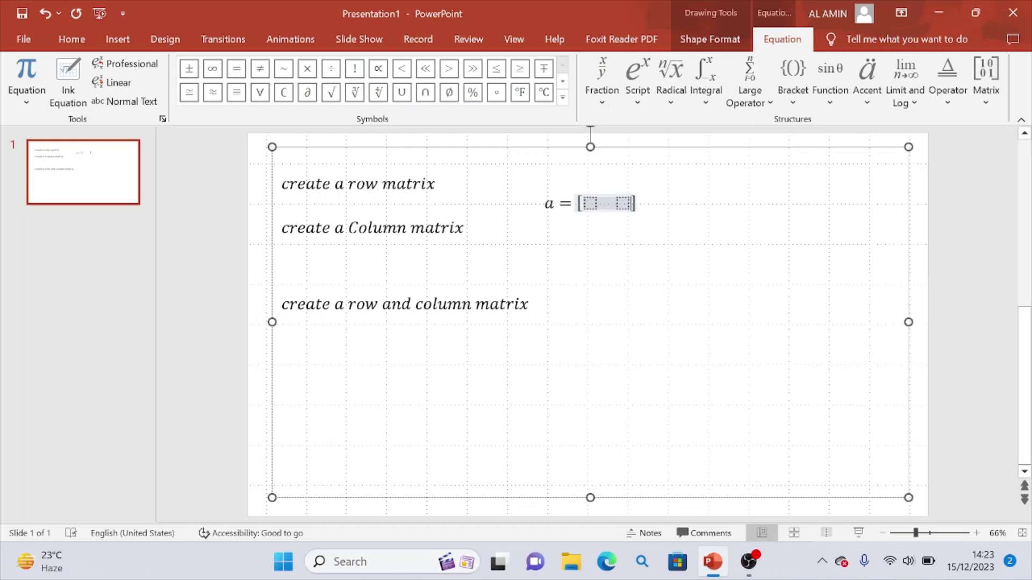
- Insert two more columns so the row matrix becomes 1x4, then exit the equation
{"action": "right_click", "coordinate": [623, 204]}
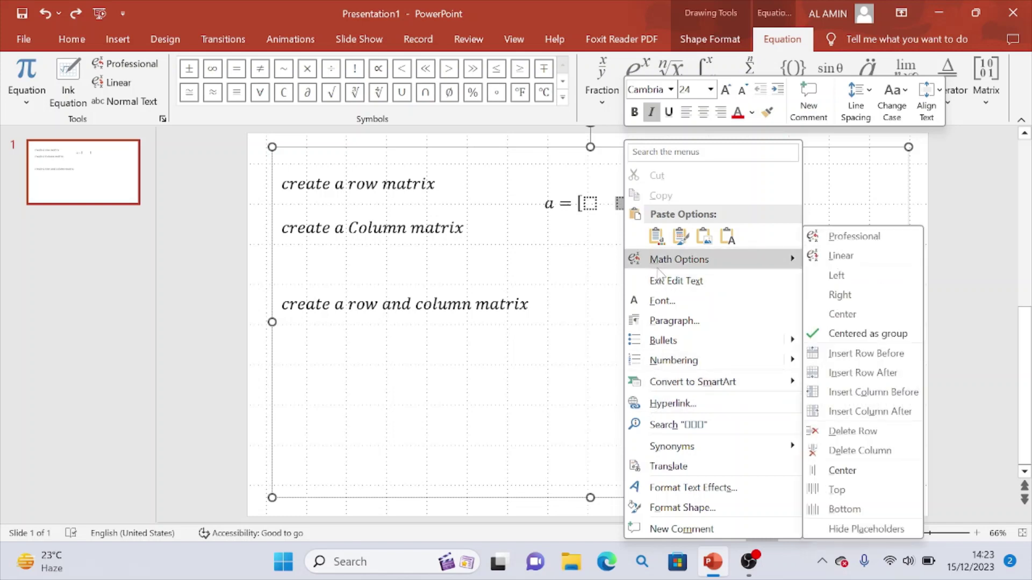
{"action": "mouse_move", "coordinate": [679, 259]}
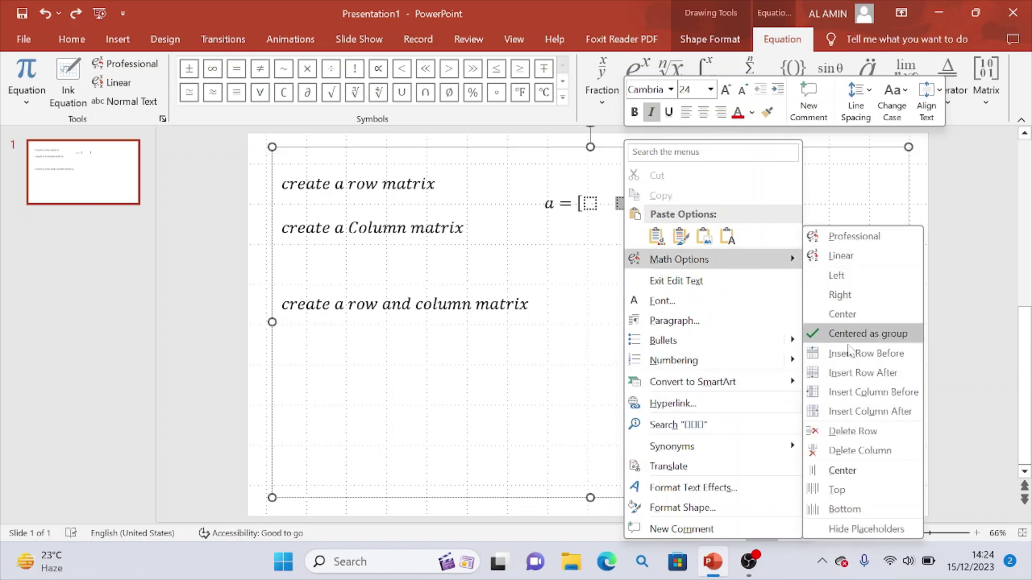
{"action": "left_click", "coordinate": [851, 411]}
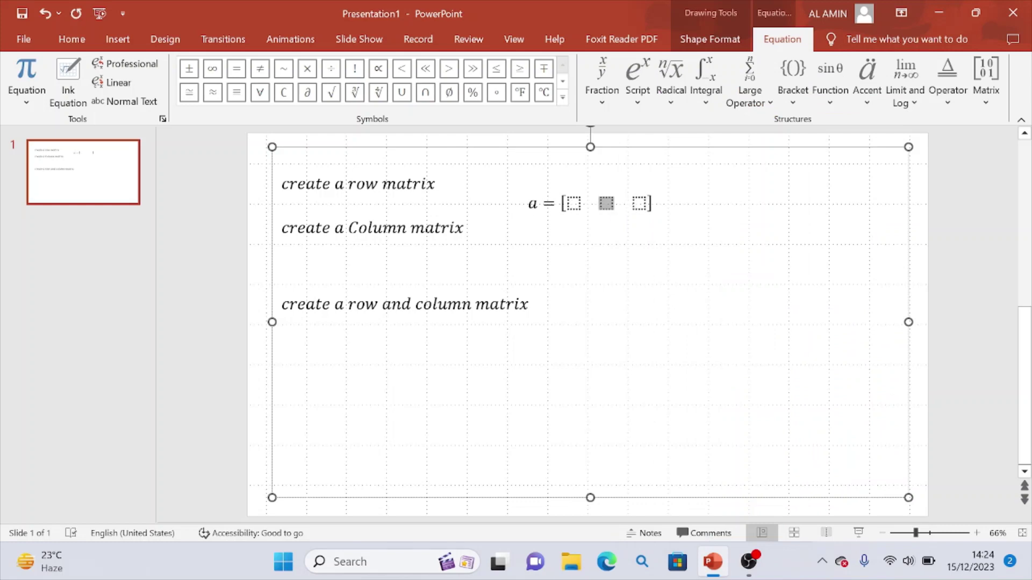
{"action": "left_click", "coordinate": [643, 209]}
{"action": "right_click", "coordinate": [645, 215]}
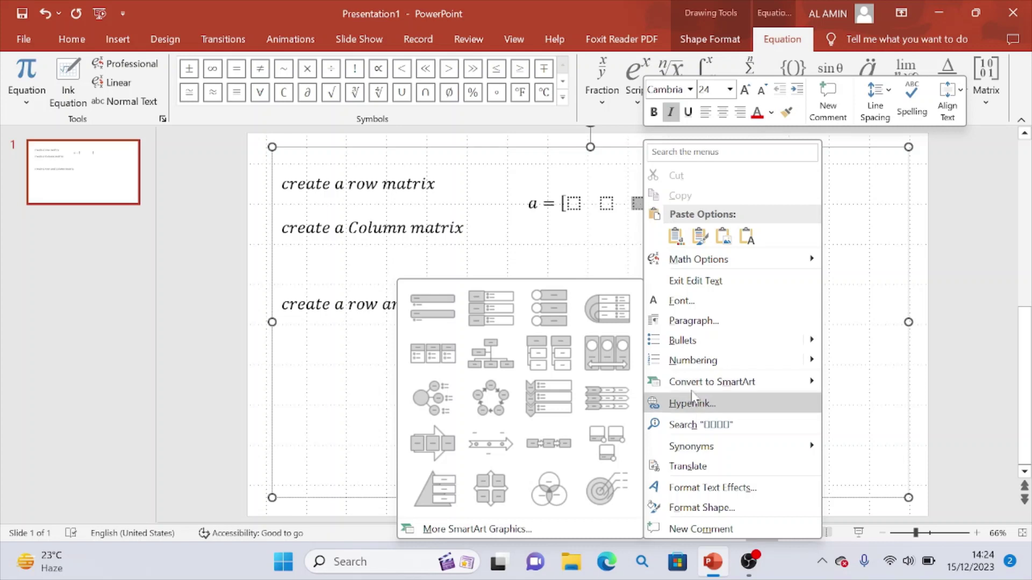
{"action": "mouse_move", "coordinate": [698, 259]}
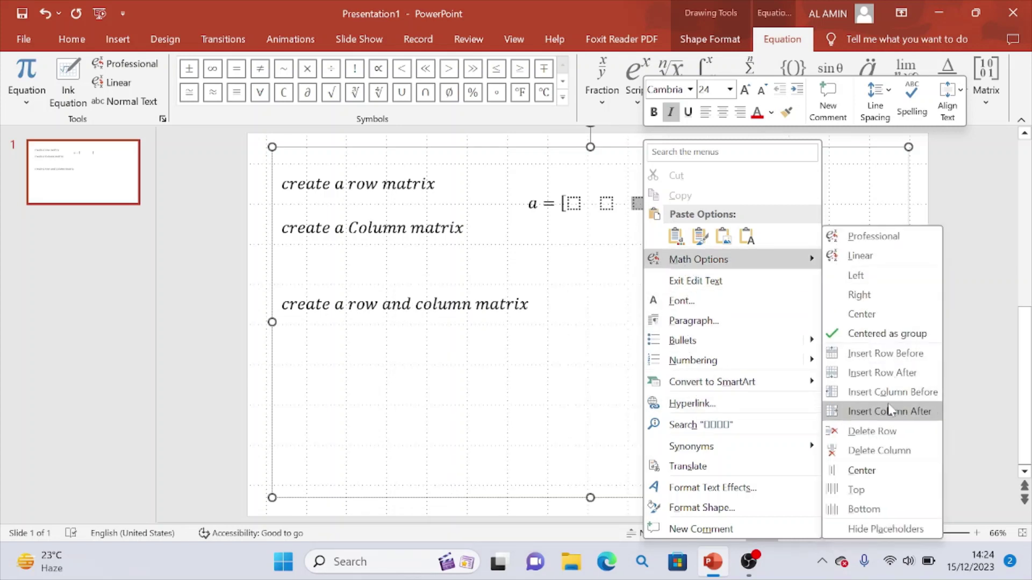
{"action": "left_click", "coordinate": [901, 412]}
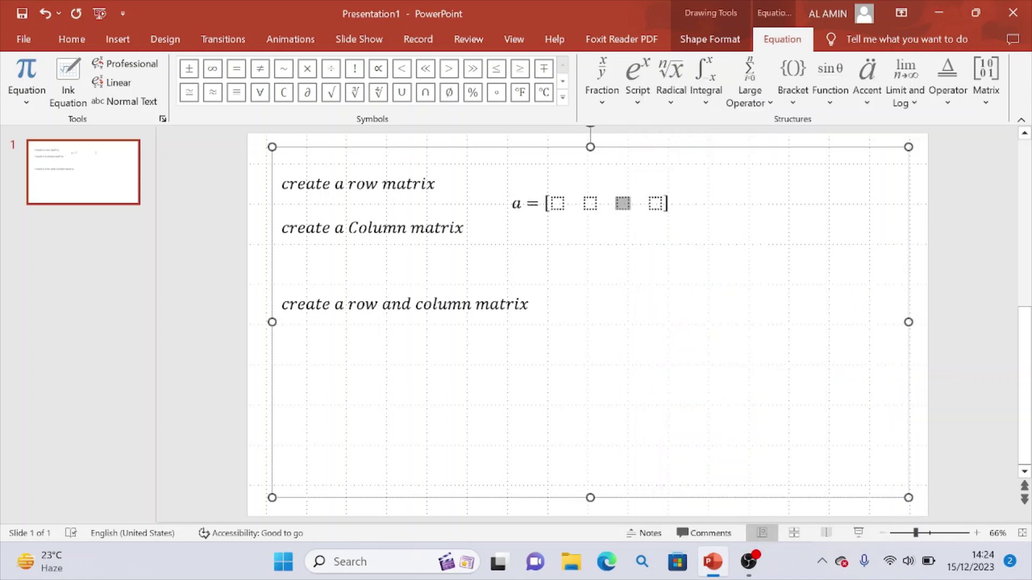
{"action": "left_click", "coordinate": [281, 253]}
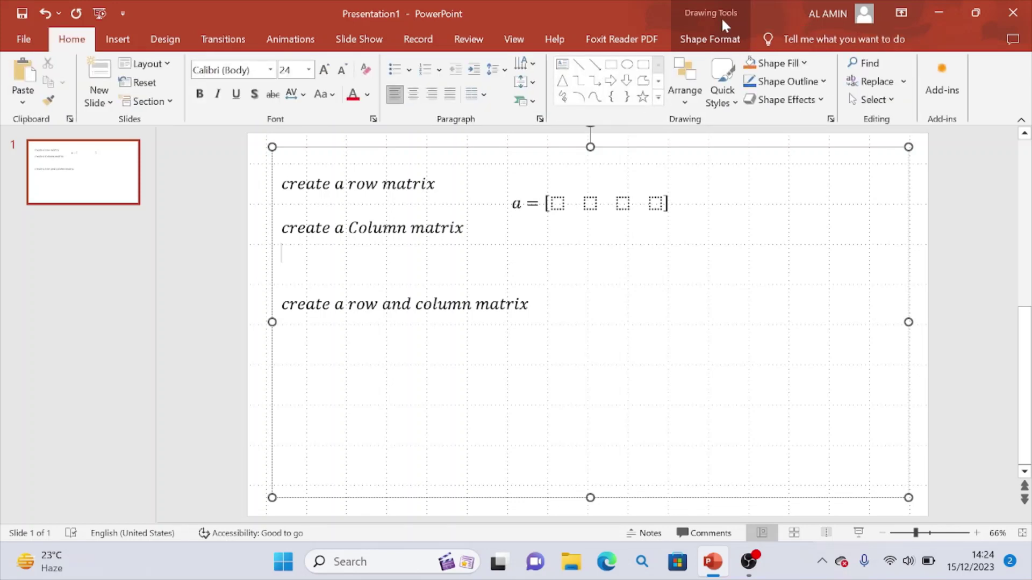
- Insert an equation 'a =' with square brackets under the 'create a Column matrix' heading
{"action": "left_click", "coordinate": [117, 41]}
{"action": "left_click", "coordinate": [755, 82]}
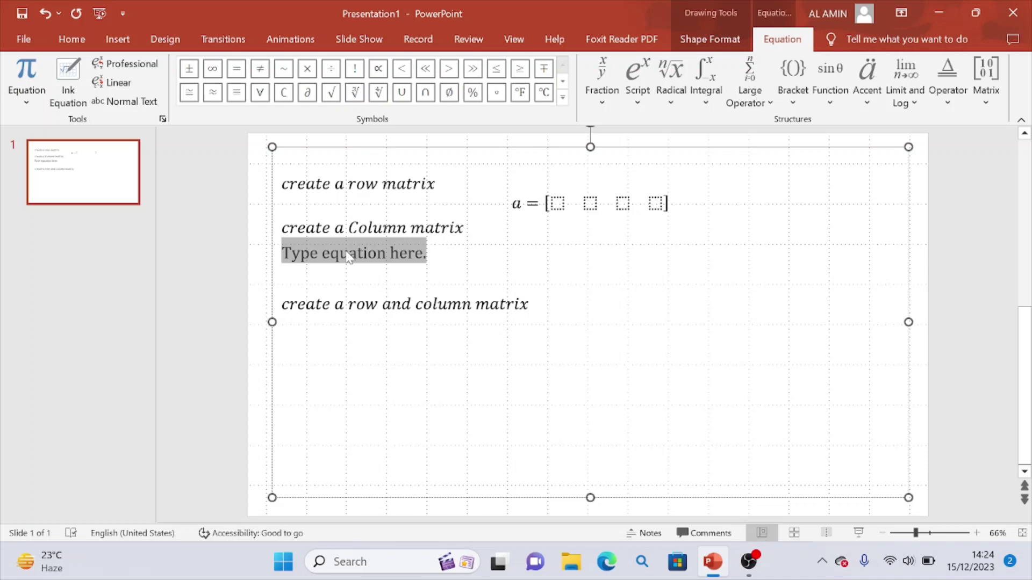
{"action": "type", "text": "a "}
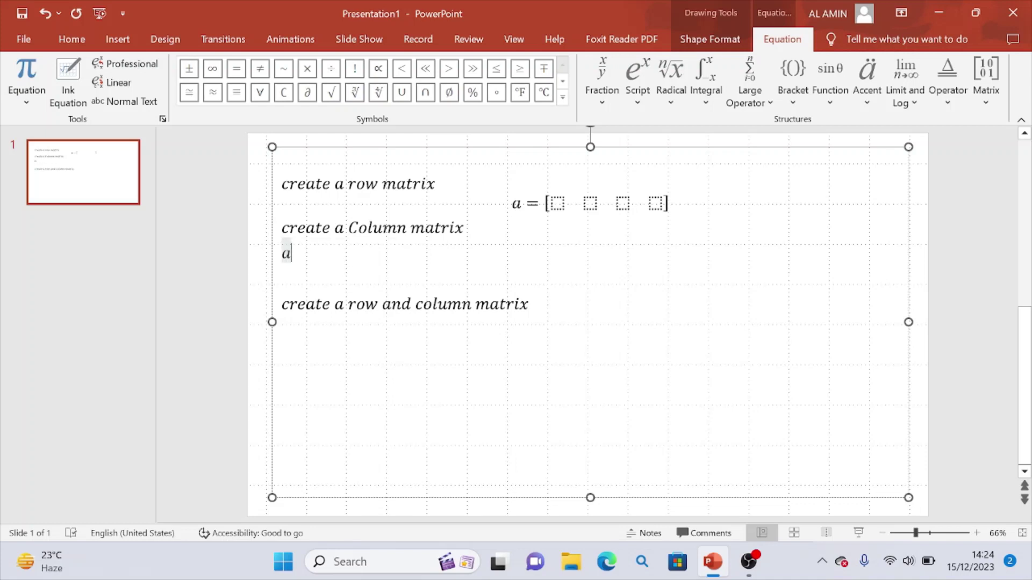
{"action": "type", "text": "="}
{"action": "left_click", "coordinate": [788, 72]}
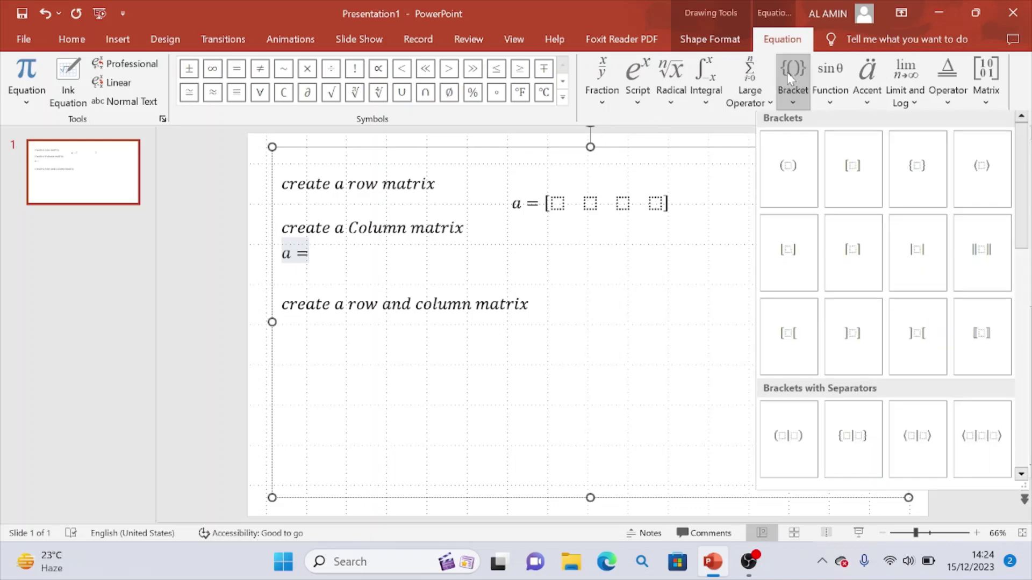
{"action": "left_click", "coordinate": [844, 159]}
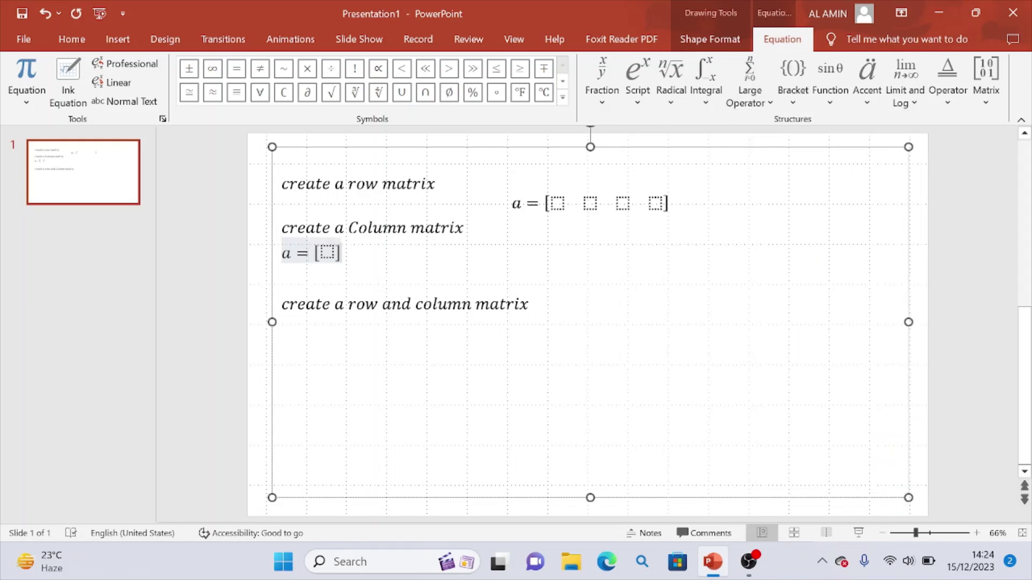
- Fill the square brackets with an empty 2x1 column matrix
{"action": "left_click", "coordinate": [325, 256]}
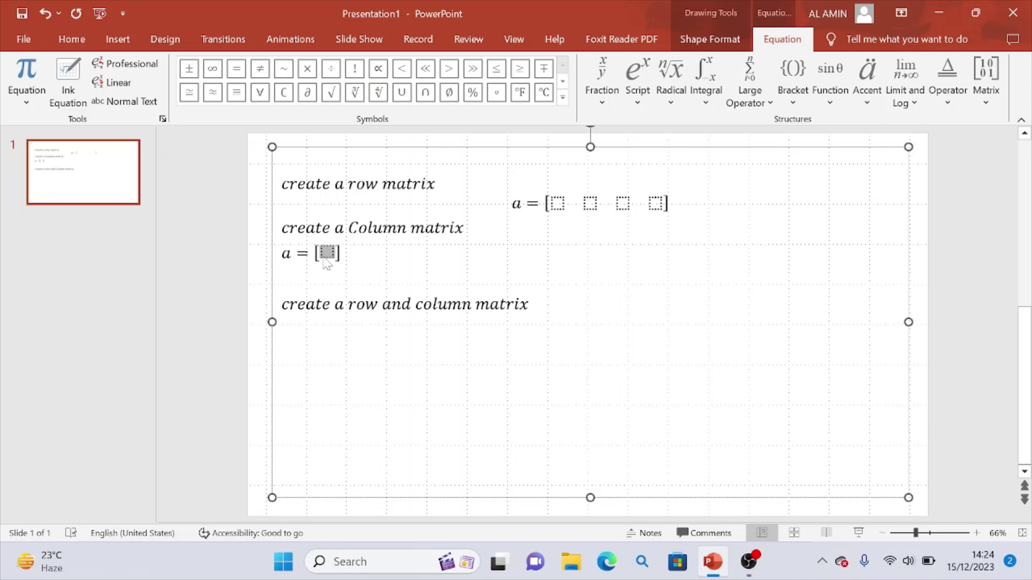
{"action": "right_click", "coordinate": [326, 262]}
{"action": "mouse_move", "coordinate": [378, 259]}
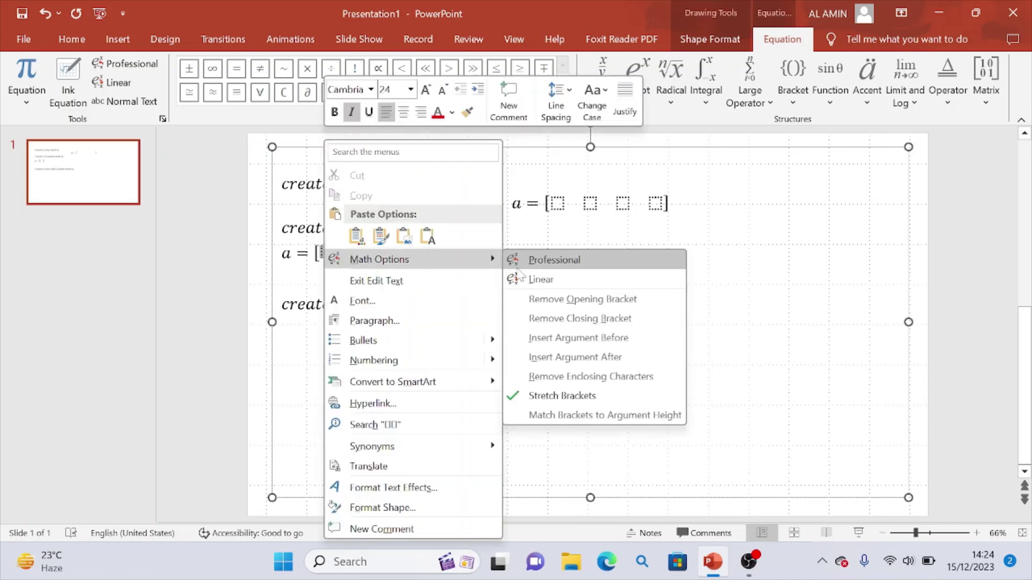
{"action": "left_click", "coordinate": [324, 252]}
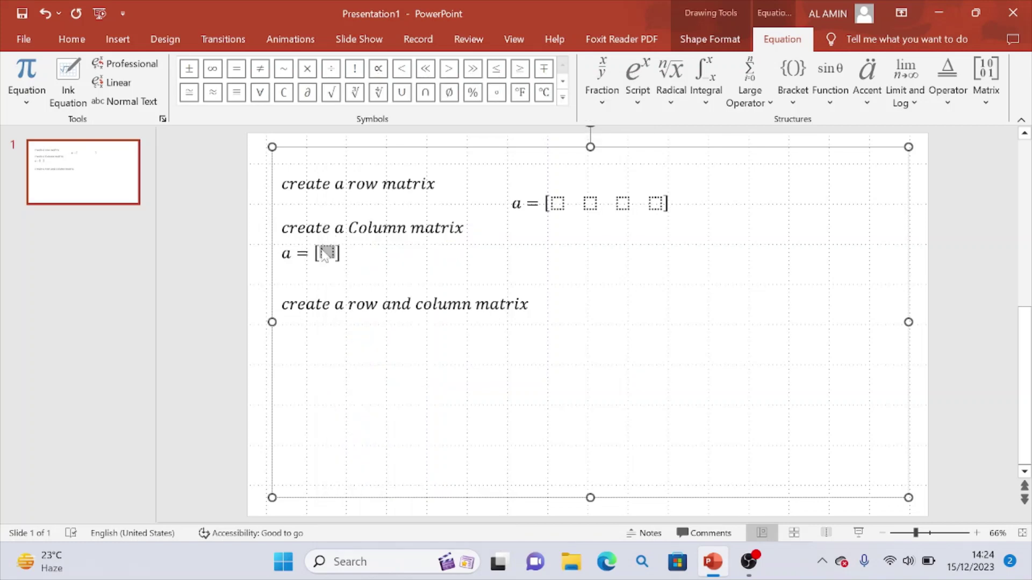
{"action": "left_click", "coordinate": [973, 83]}
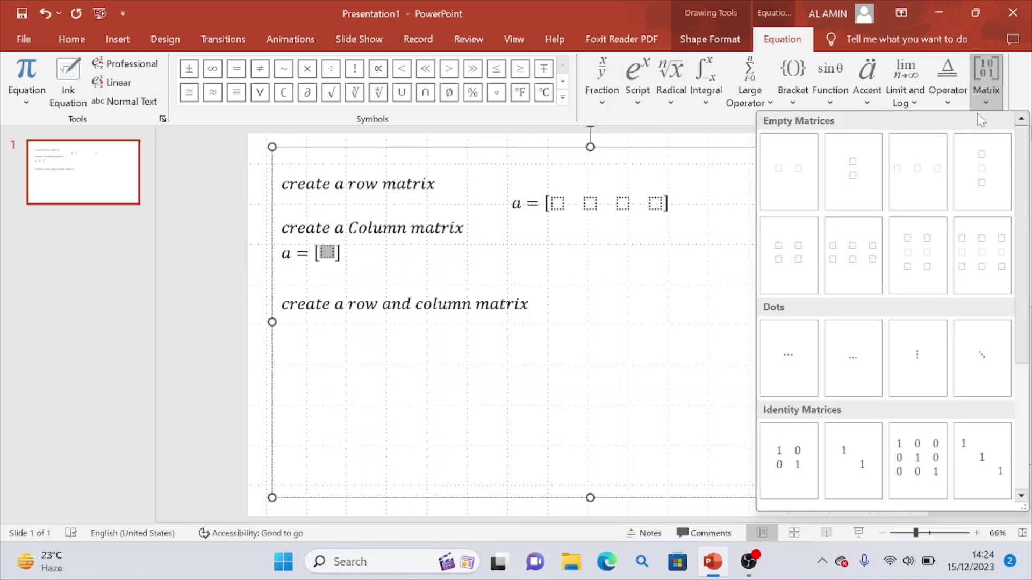
{"action": "left_click", "coordinate": [853, 166]}
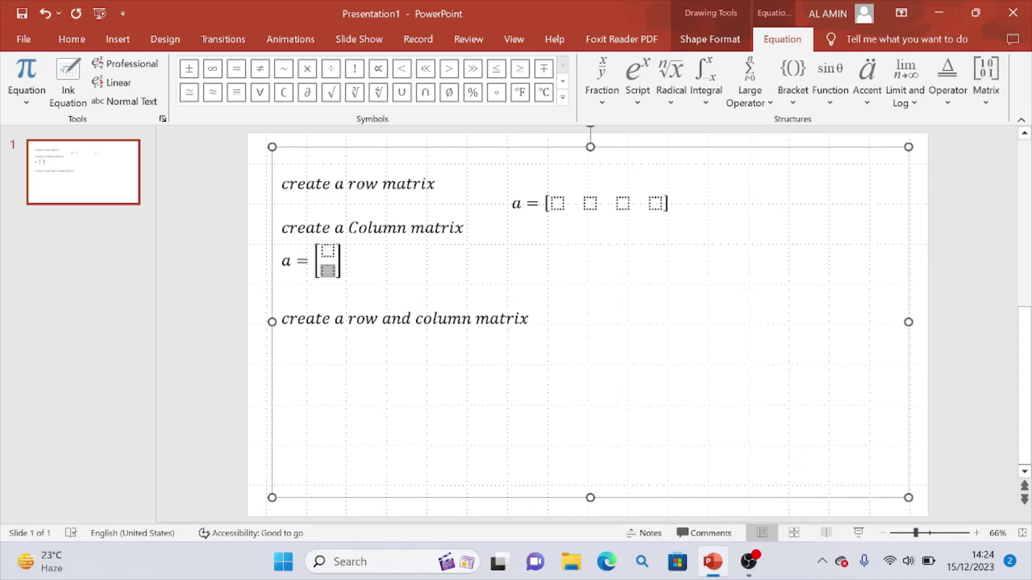
- Insert two rows after the existing entries, making the column matrix 4x1
{"action": "right_click", "coordinate": [329, 272]}
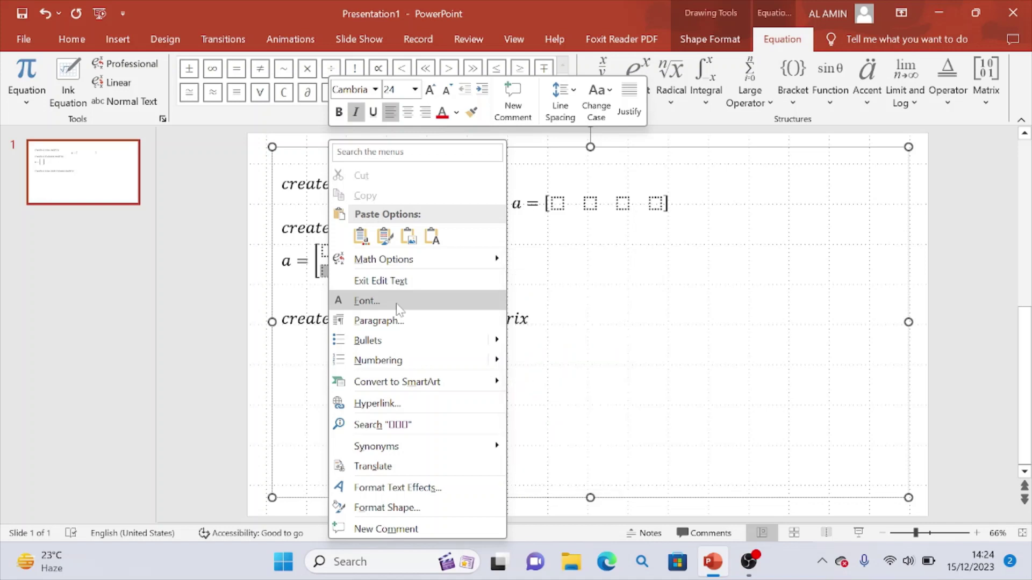
{"action": "mouse_move", "coordinate": [383, 259]}
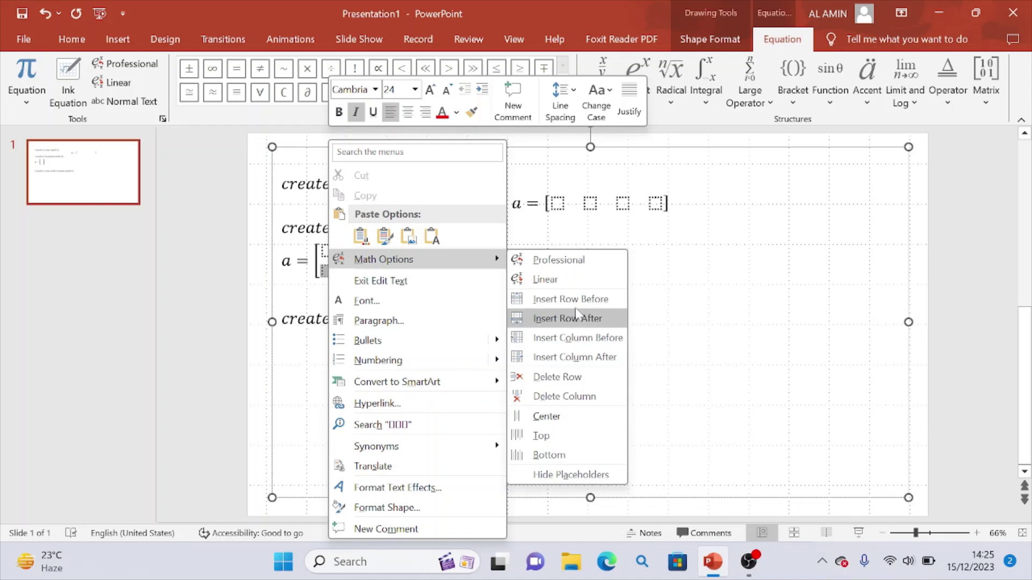
{"action": "left_click", "coordinate": [569, 299]}
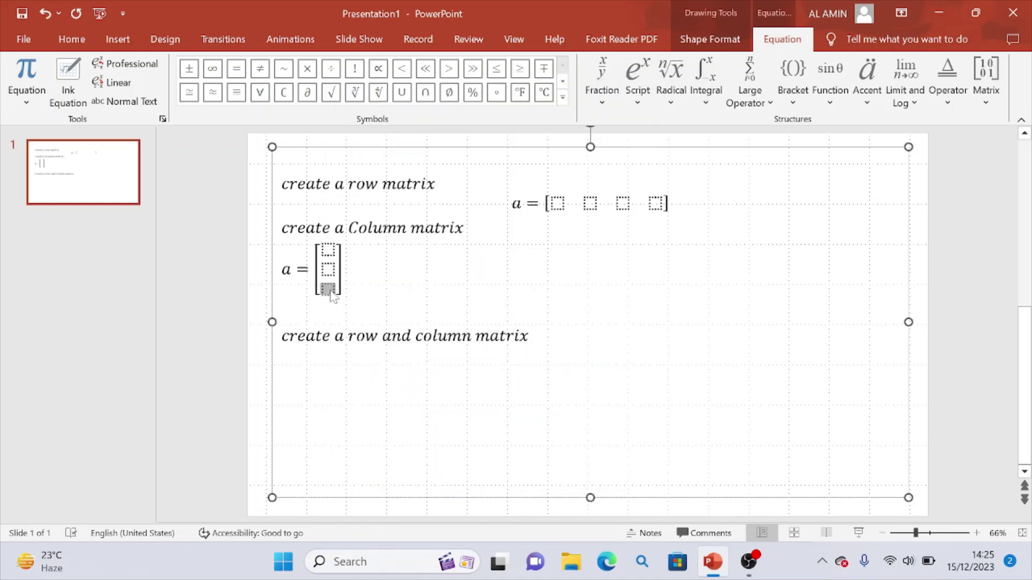
{"action": "right_click", "coordinate": [331, 295]}
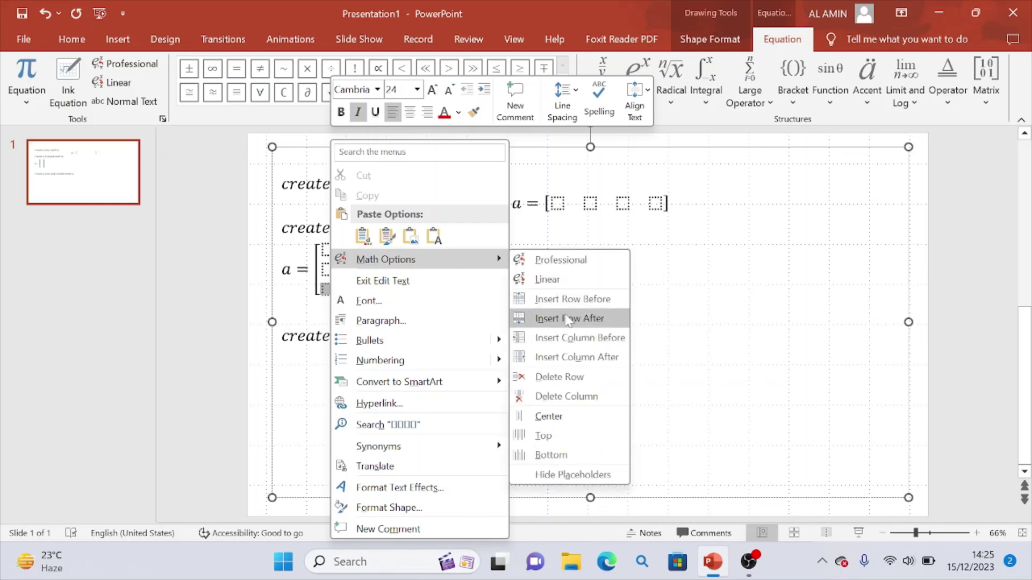
{"action": "left_click", "coordinate": [566, 322]}
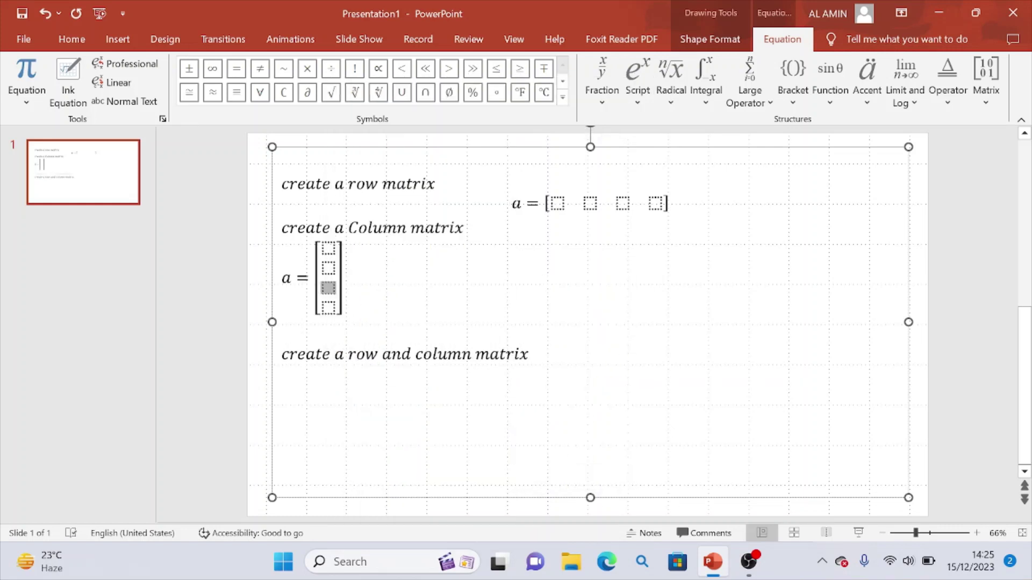
- Exit the equation and add an empty line below 'create a row and column matrix'
{"action": "left_click", "coordinate": [403, 353]}
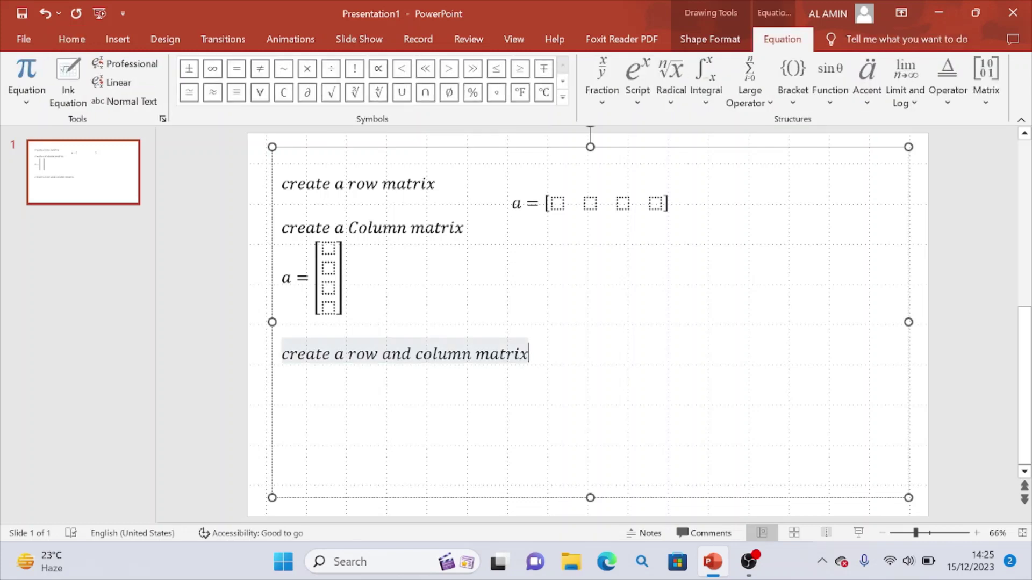
{"action": "key", "text": "Right"}
{"action": "key", "text": "Return"}
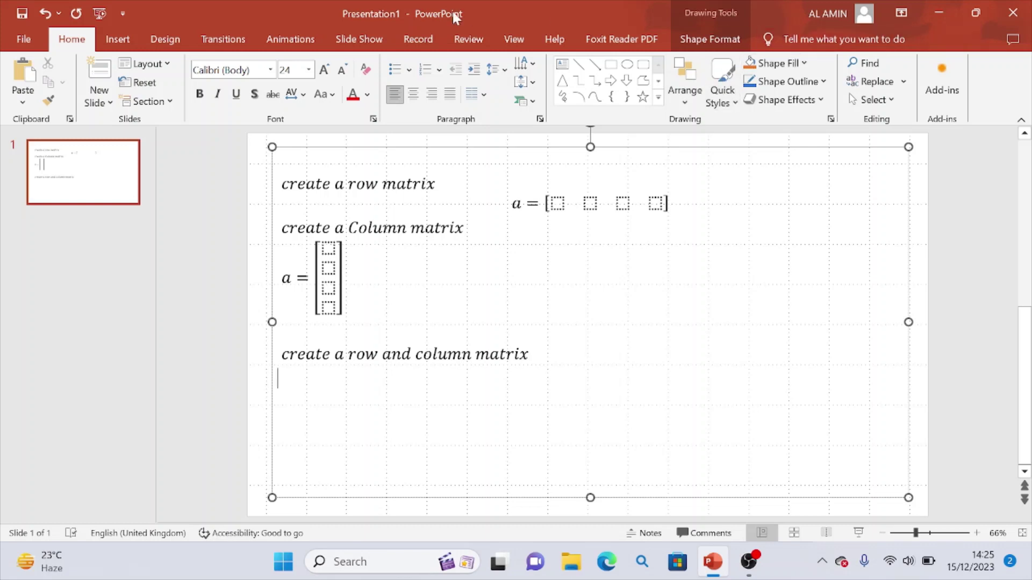
{"action": "left_click", "coordinate": [115, 39]}
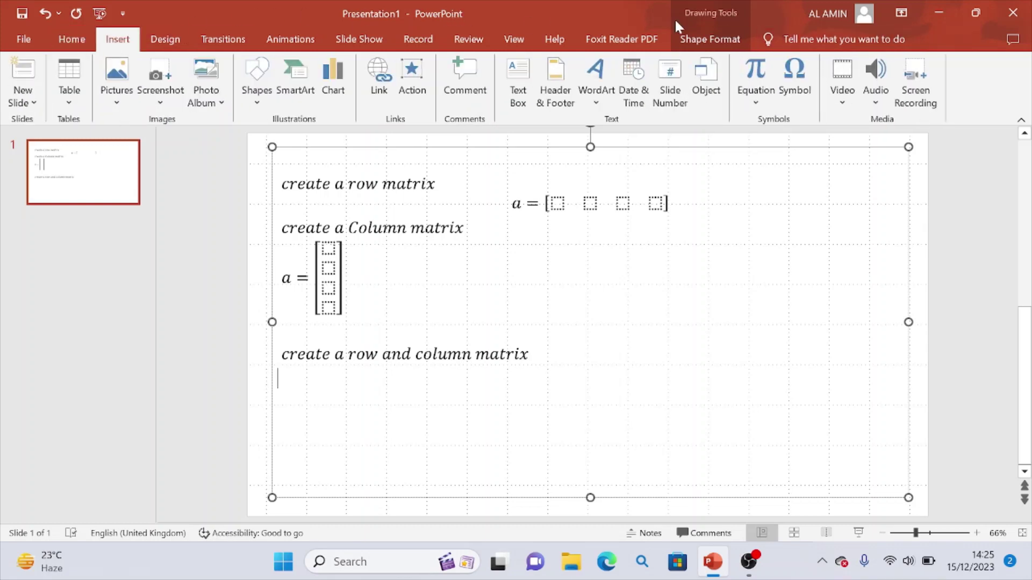
- Insert an equation reading 'A =' followed by square brackets on the new line
{"action": "left_click", "coordinate": [750, 71]}
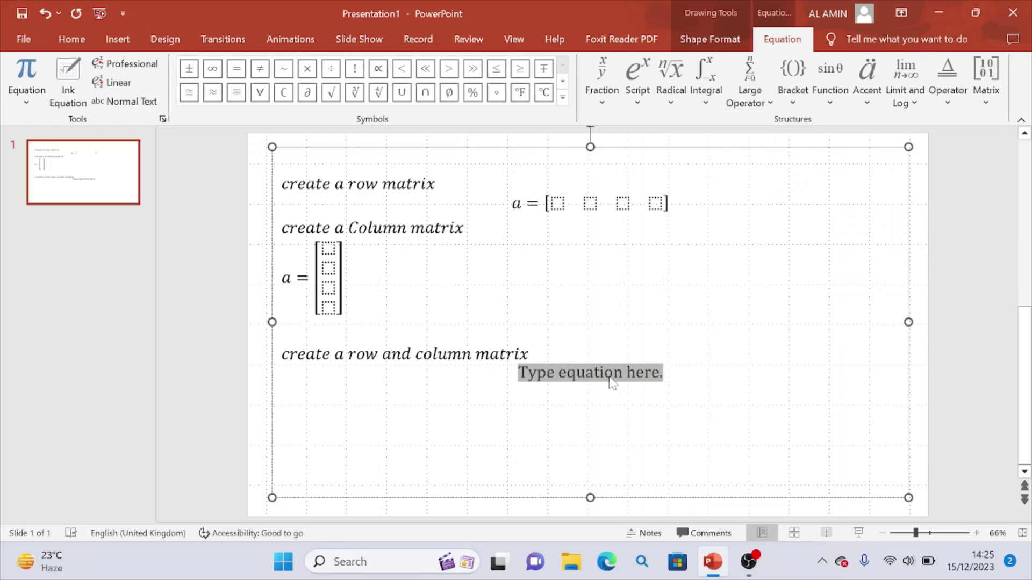
{"action": "type", "text": "A "}
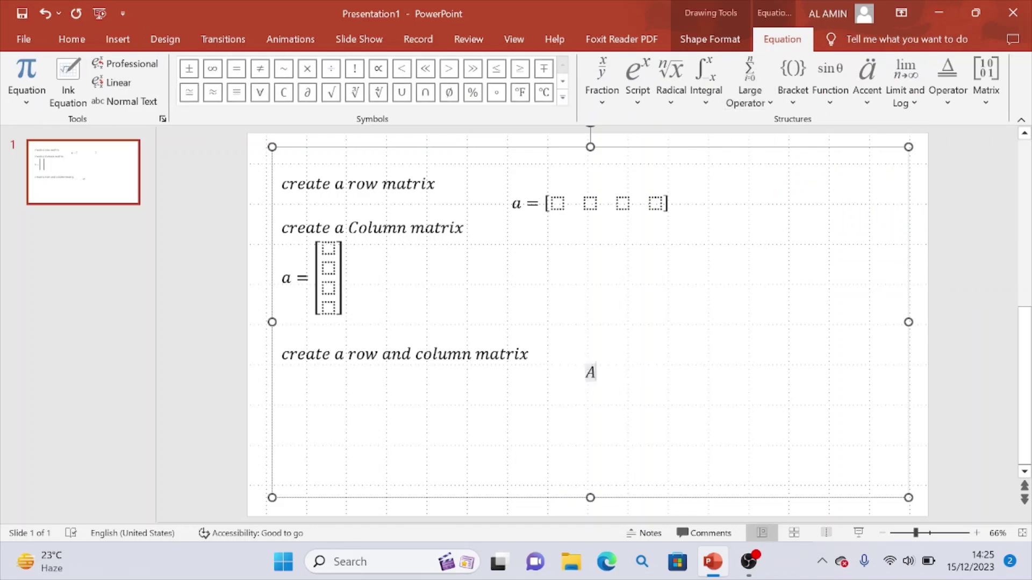
{"action": "type", "text": "="}
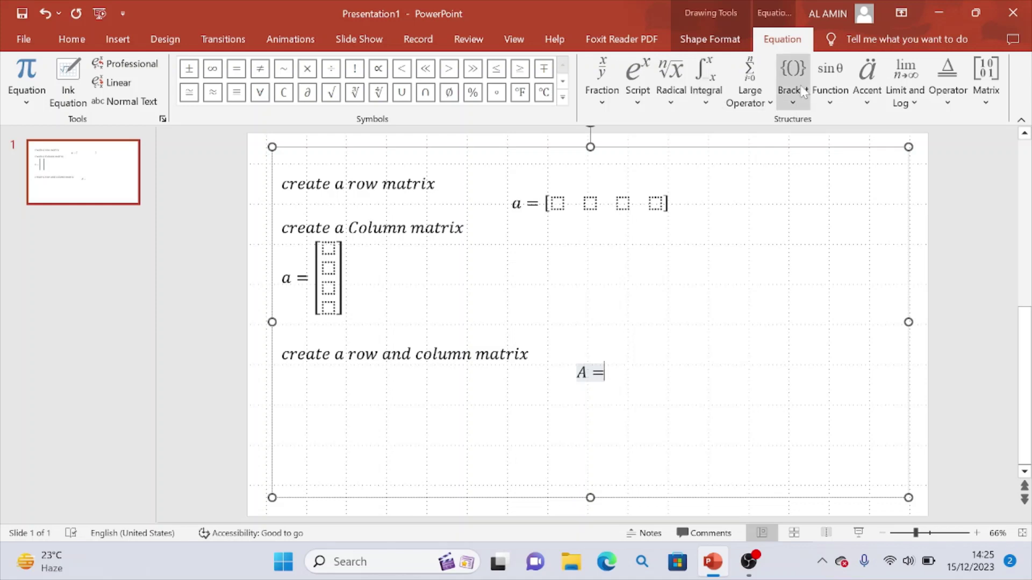
{"action": "left_click", "coordinate": [791, 72]}
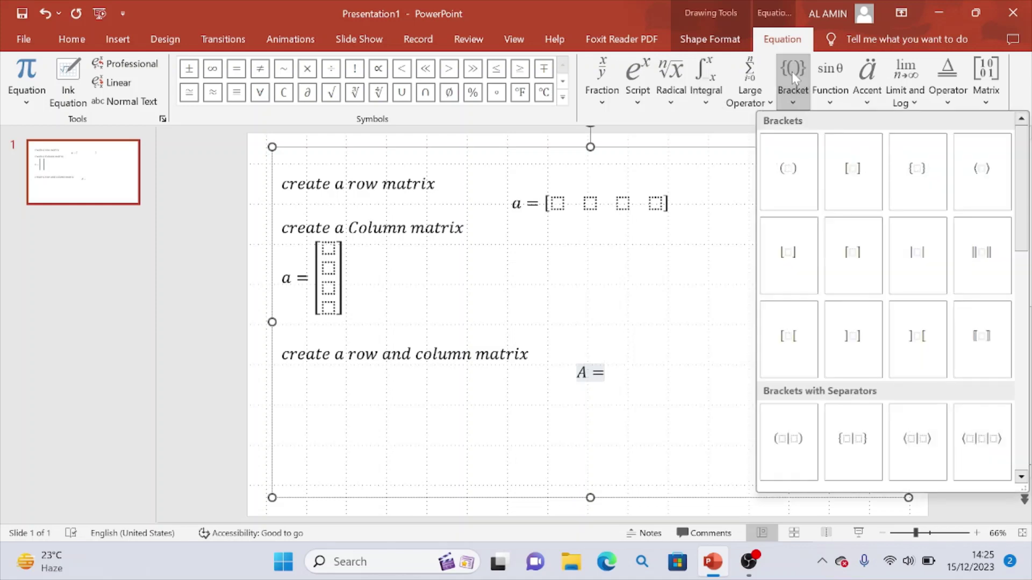
{"action": "left_click", "coordinate": [838, 172]}
- Place an empty 2x2 matrix inside the square brackets of A
{"action": "left_click", "coordinate": [607, 372]}
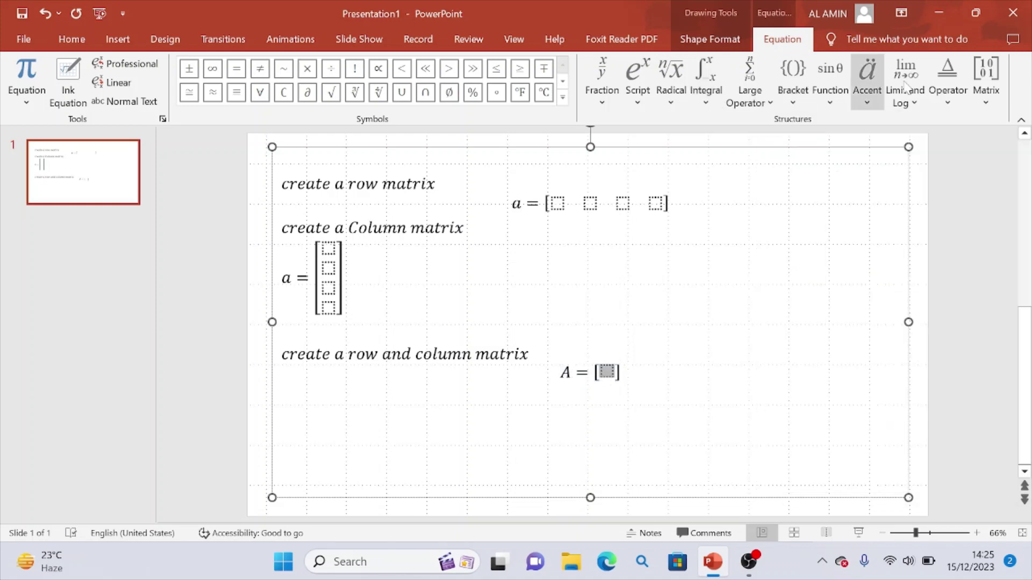
{"action": "left_click", "coordinate": [982, 70]}
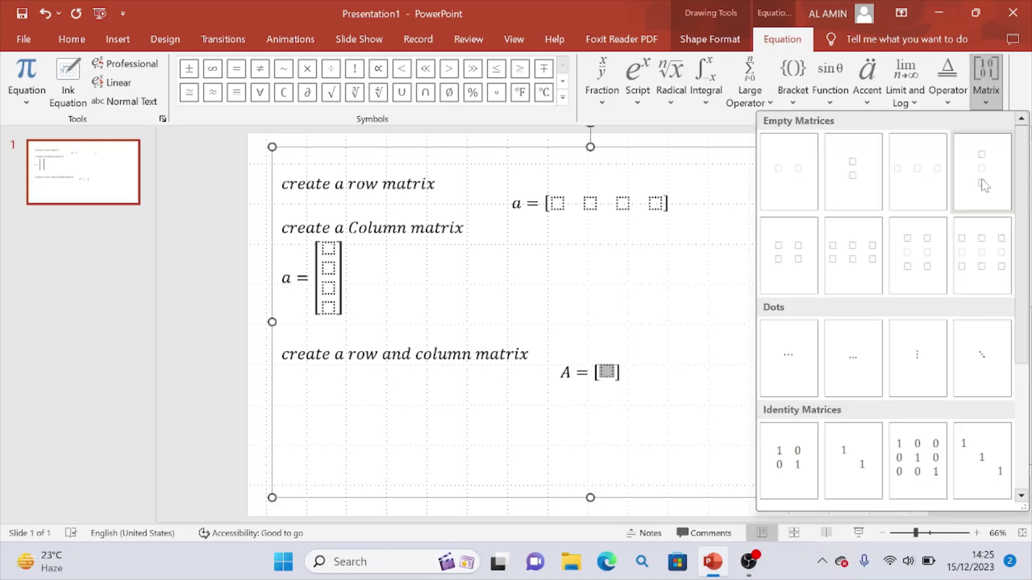
{"action": "left_click", "coordinate": [801, 261]}
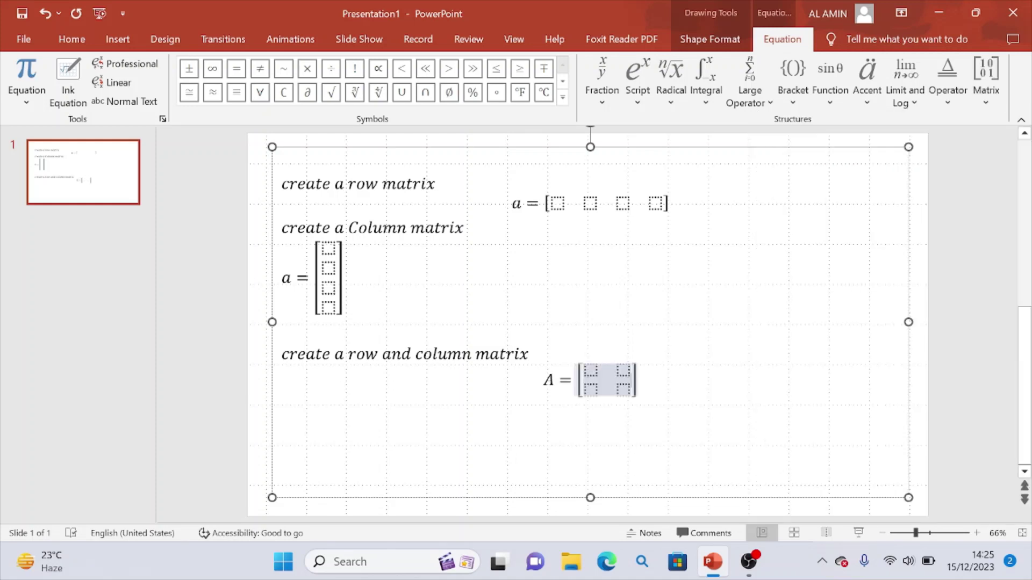
{"action": "left_click", "coordinate": [623, 371]}
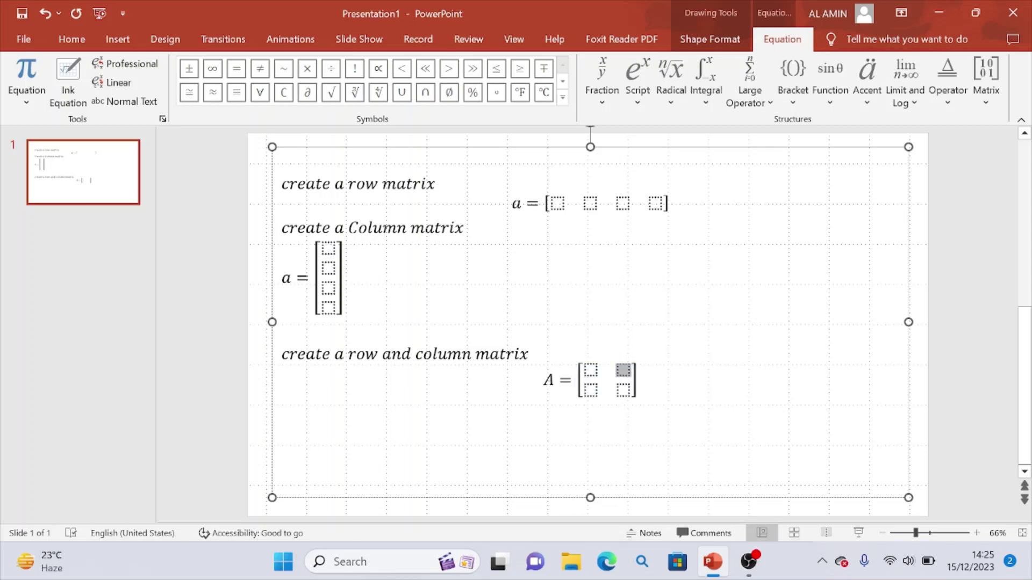
- Add one column to matrix A, undoing an extra column, leaving it 2x3
{"action": "right_click", "coordinate": [623, 395]}
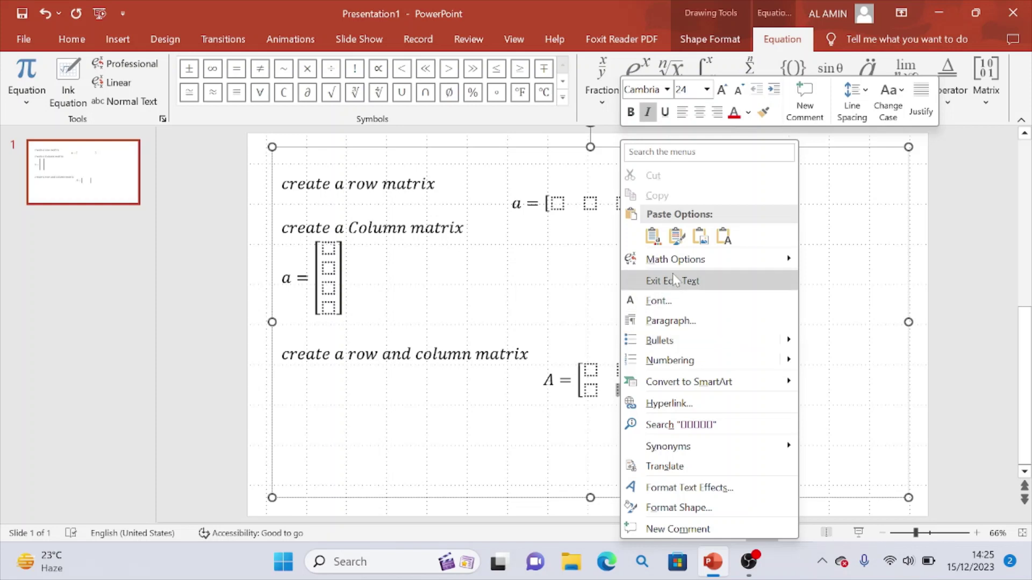
{"action": "mouse_move", "coordinate": [676, 259]}
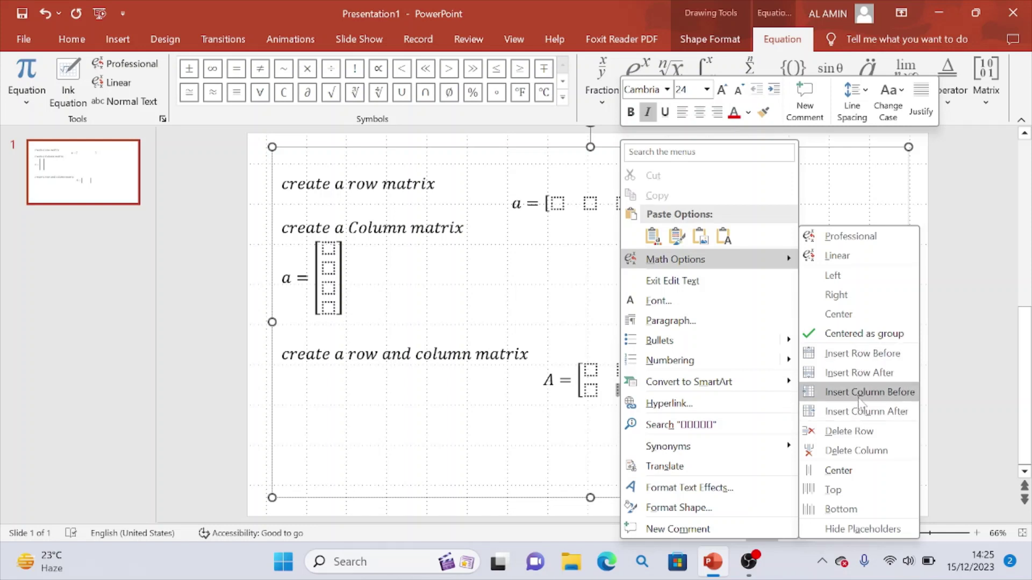
{"action": "left_click", "coordinate": [858, 397]}
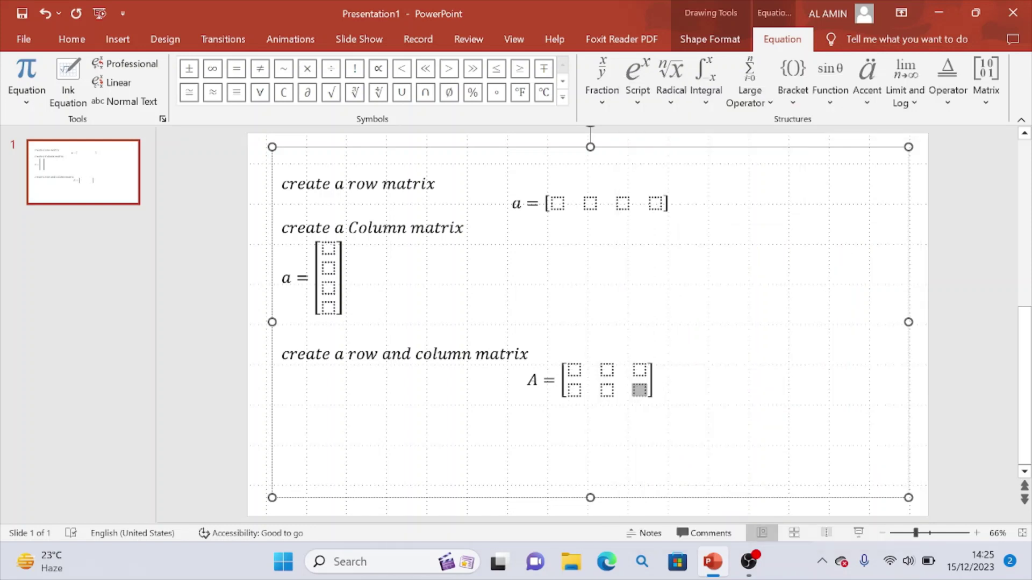
{"action": "right_click", "coordinate": [638, 395]}
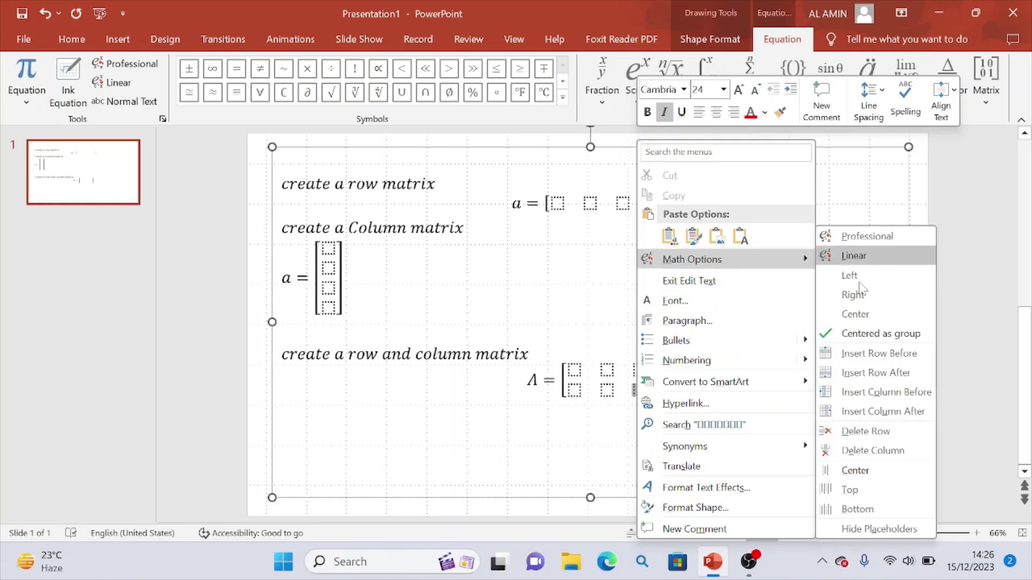
{"action": "left_click", "coordinate": [863, 395]}
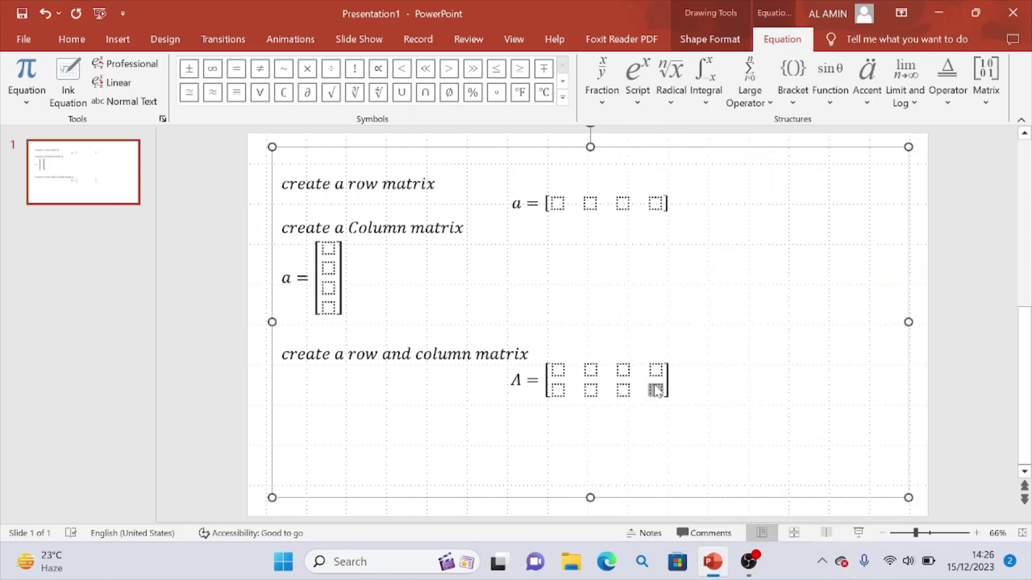
{"action": "key", "text": "ctrl+z"}
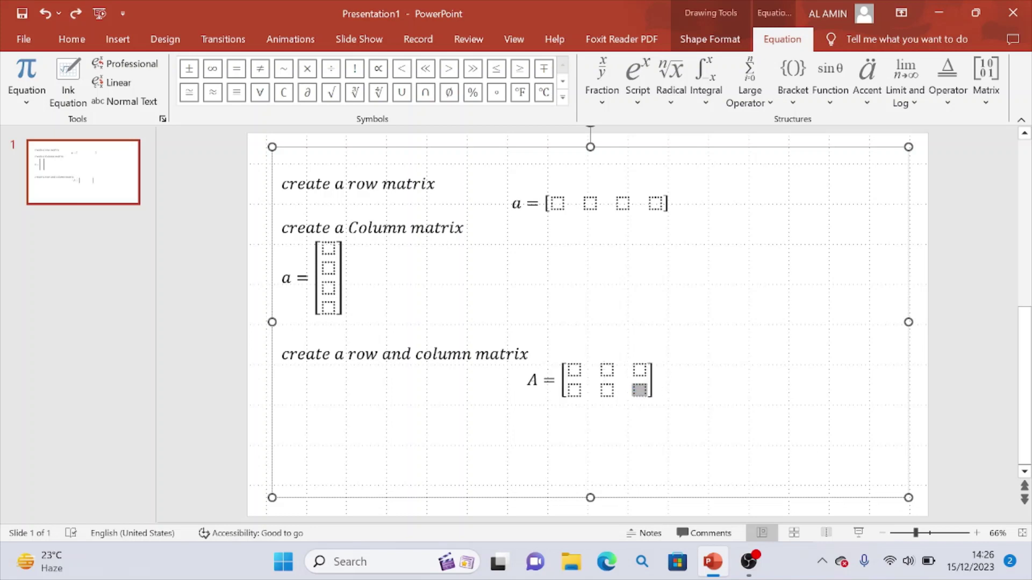
- Insert two rows into matrix A, making it four rows by three columns
{"action": "right_click", "coordinate": [646, 394]}
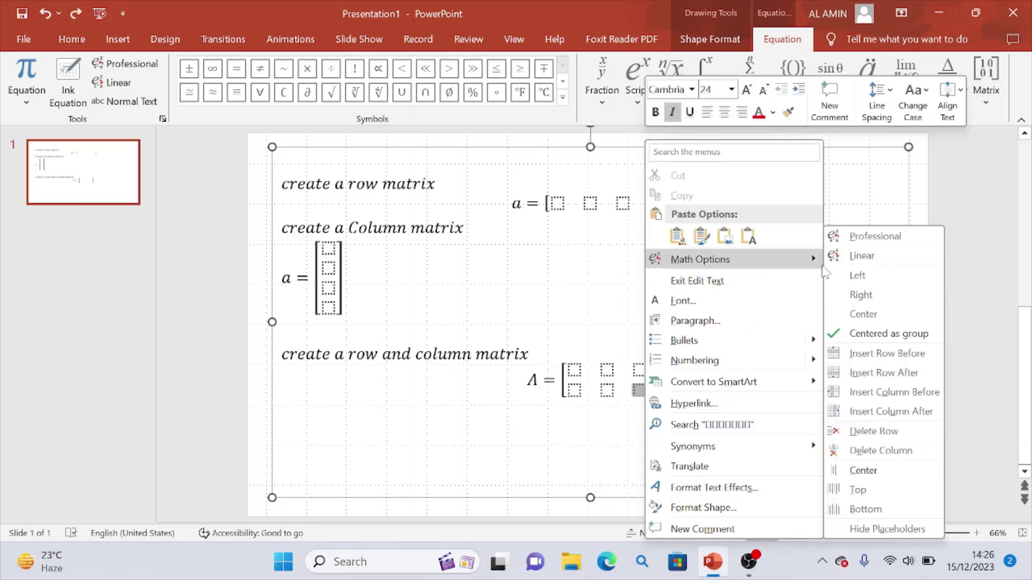
{"action": "mouse_move", "coordinate": [700, 259]}
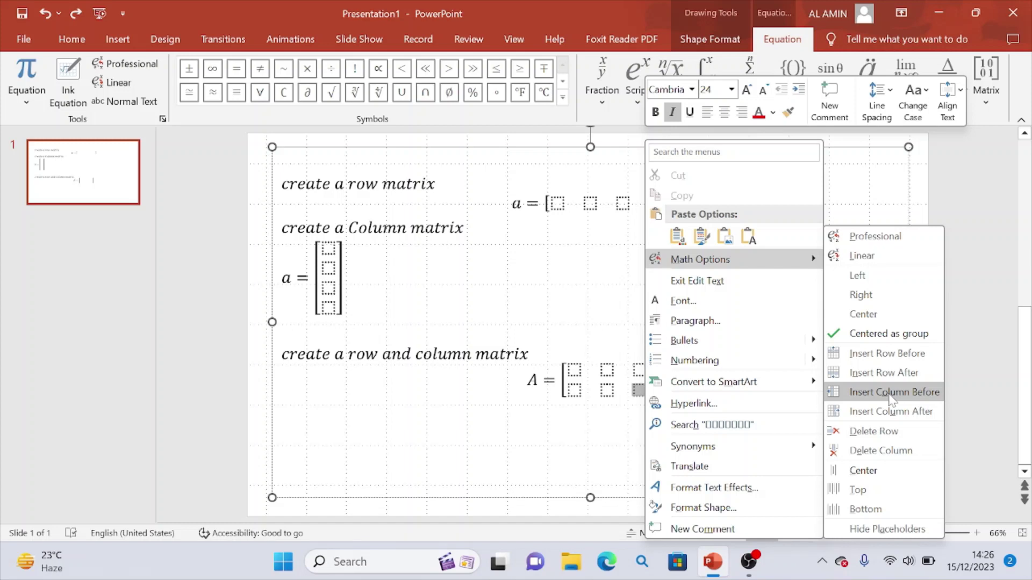
{"action": "left_click", "coordinate": [888, 355]}
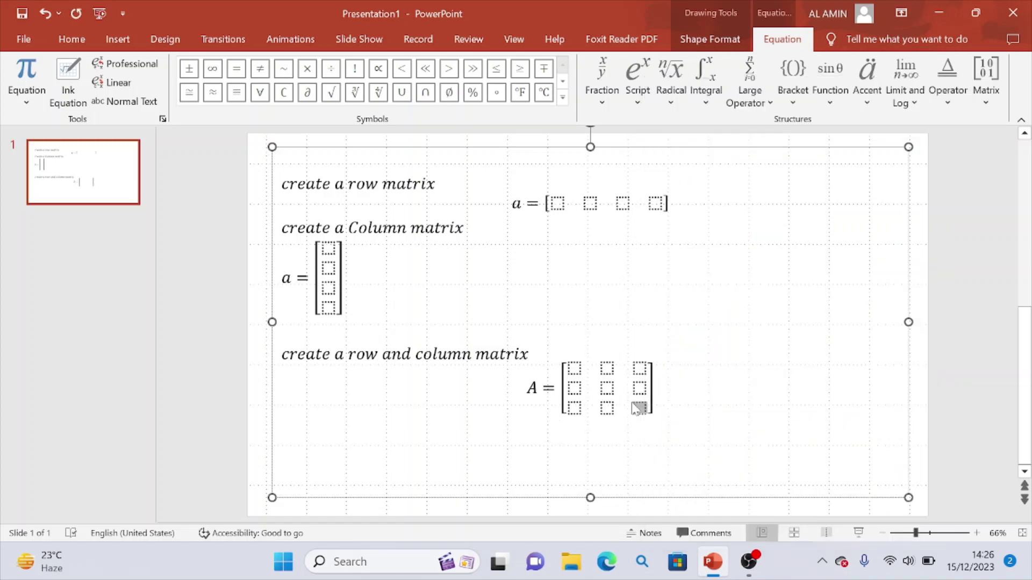
{"action": "right_click", "coordinate": [634, 407]}
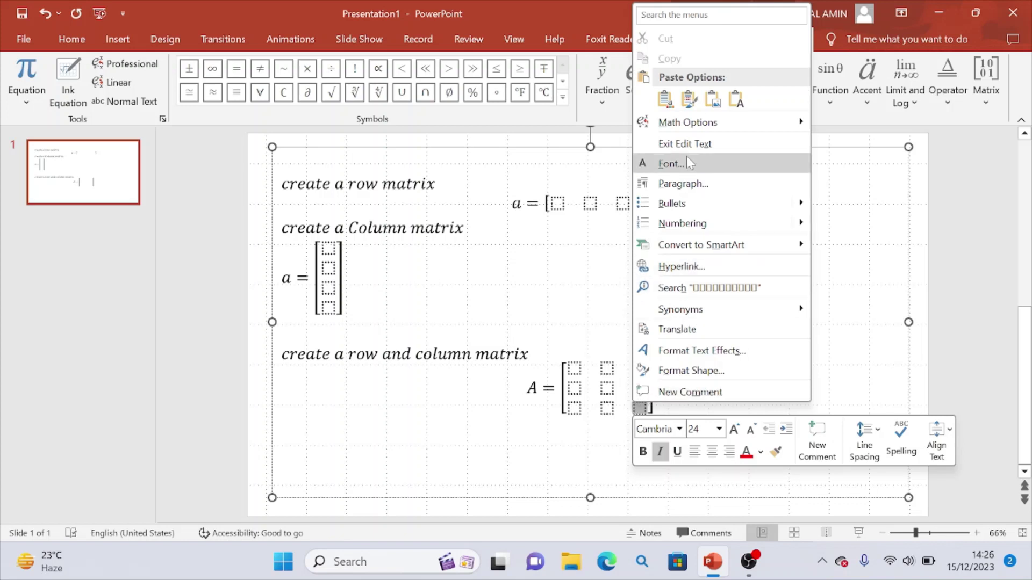
{"action": "mouse_move", "coordinate": [688, 121]}
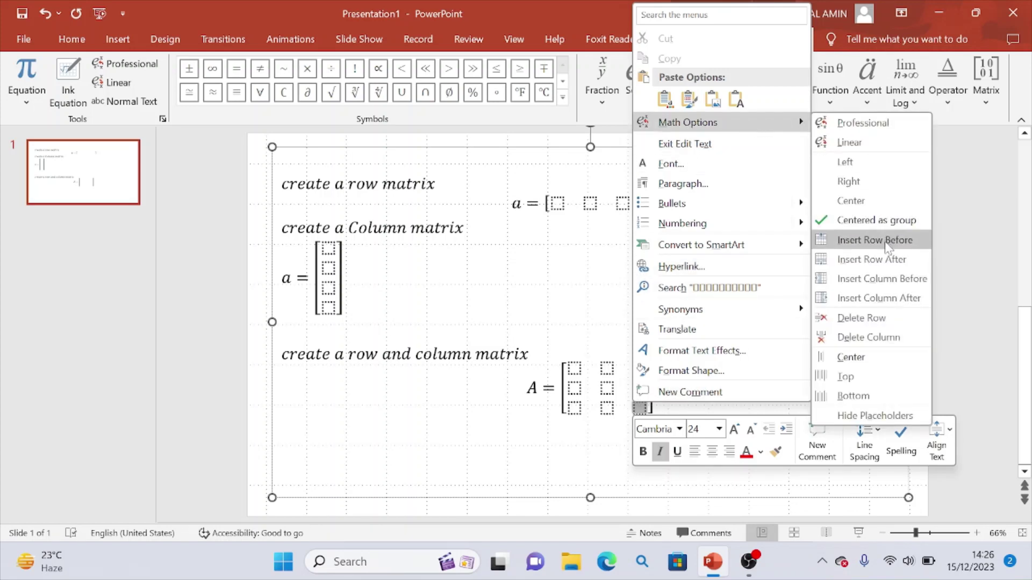
{"action": "left_click", "coordinate": [874, 240]}
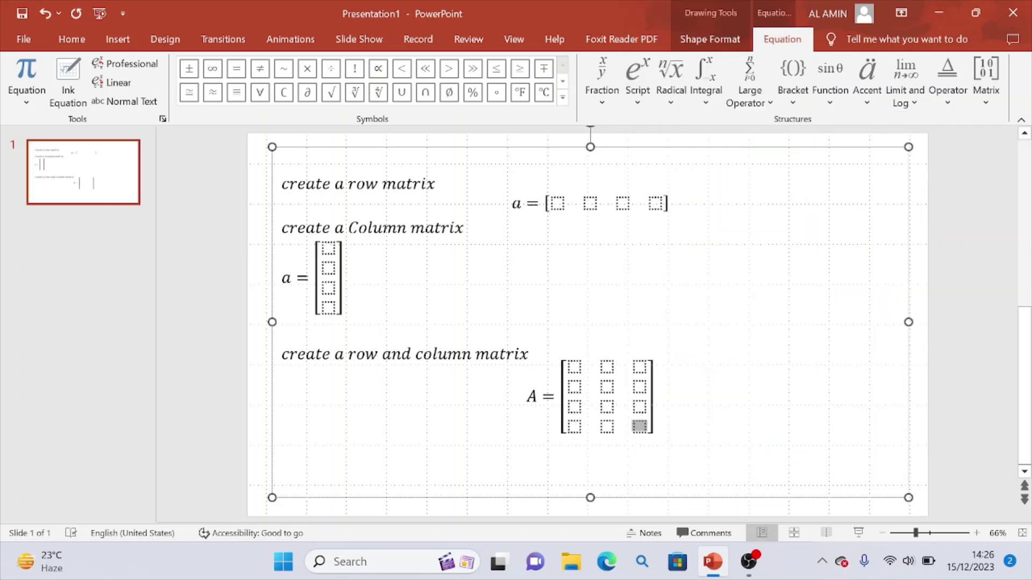
{"action": "right_click", "coordinate": [638, 433]}
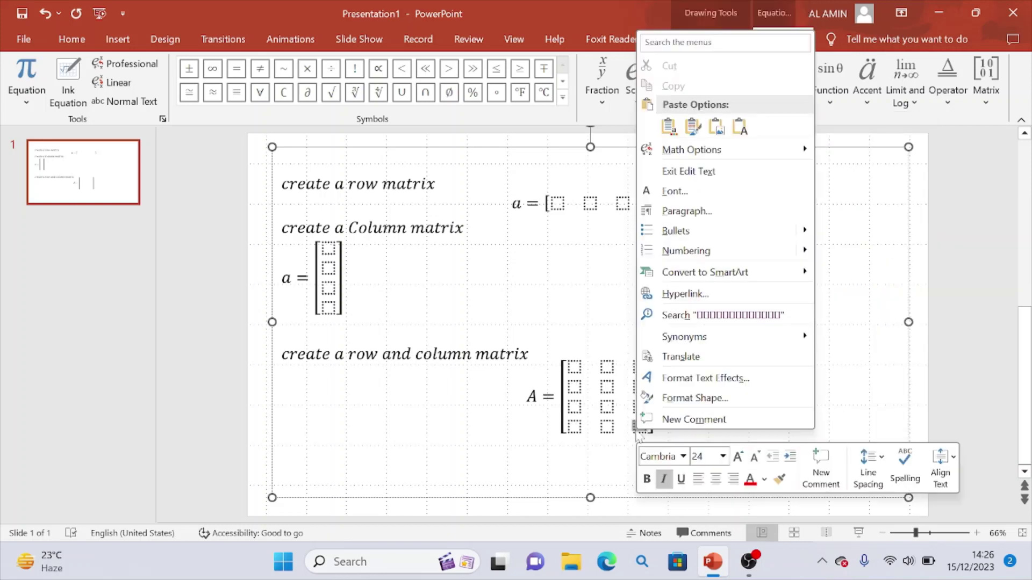
{"action": "mouse_move", "coordinate": [692, 150]}
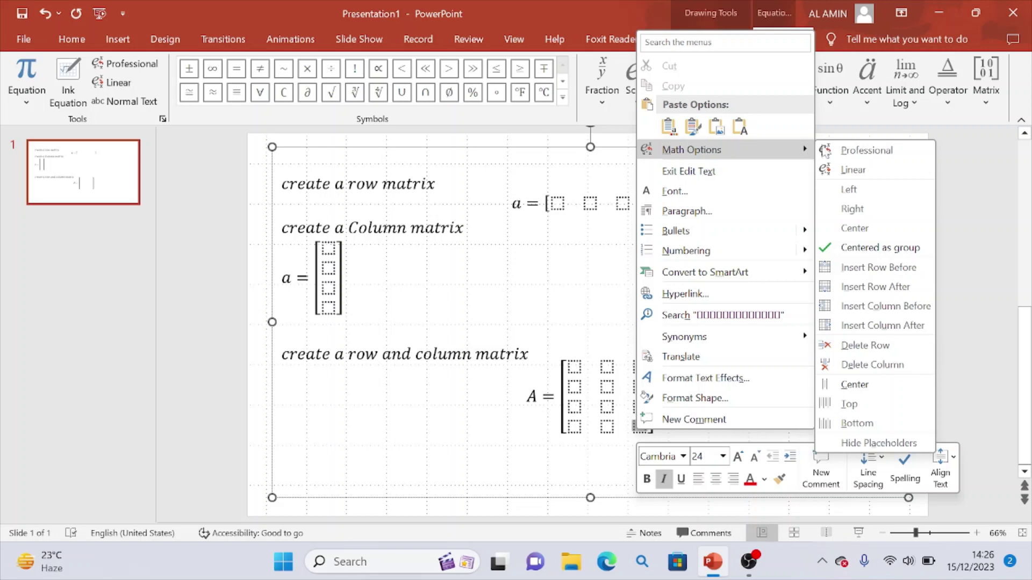
- Insert a fourth column into matrix A and select the whole 4x4 matrix
{"action": "left_click", "coordinate": [867, 326]}
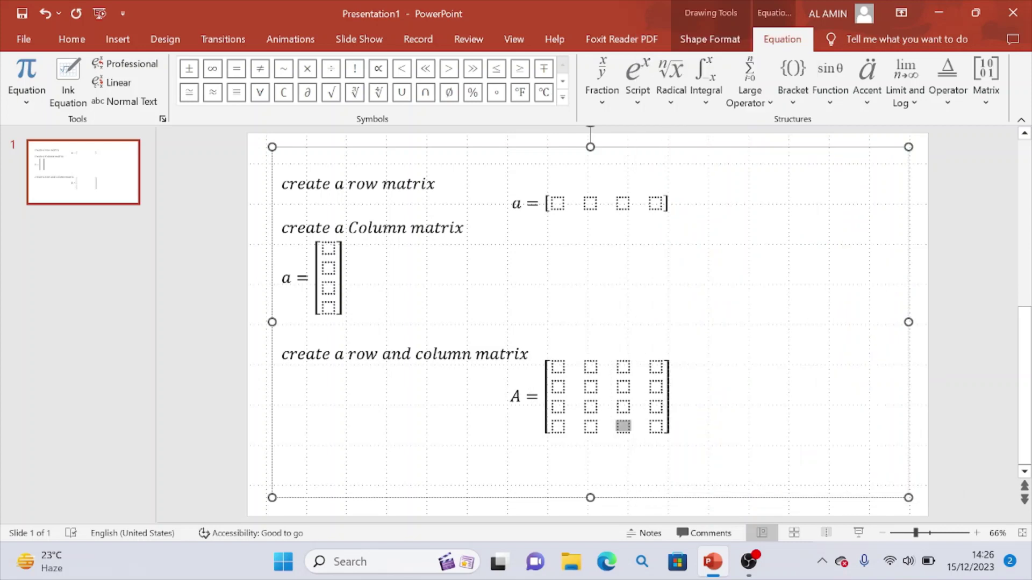
{"action": "left_click_drag", "start_coordinate": [544, 364], "coordinate": [668, 432]}
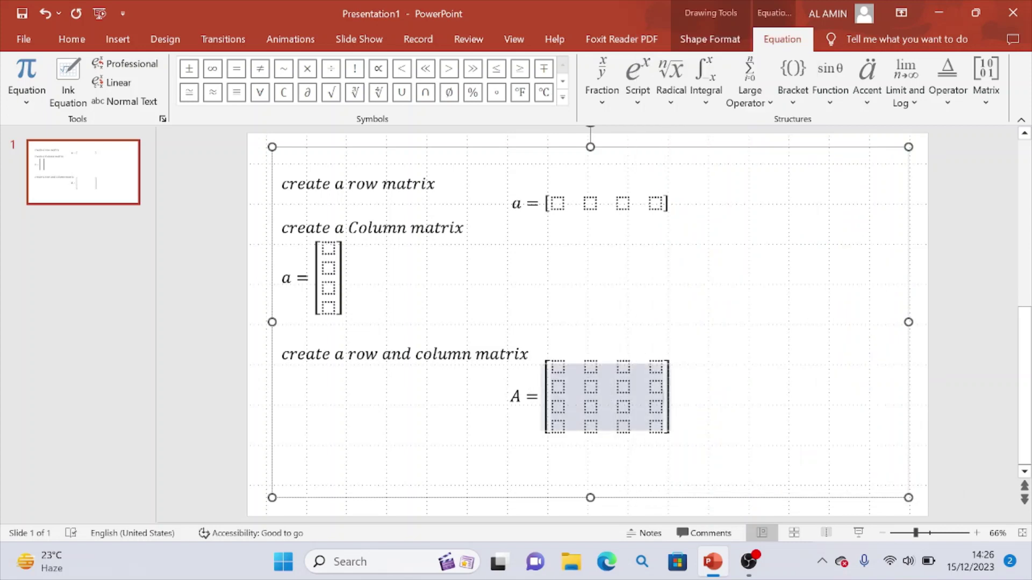